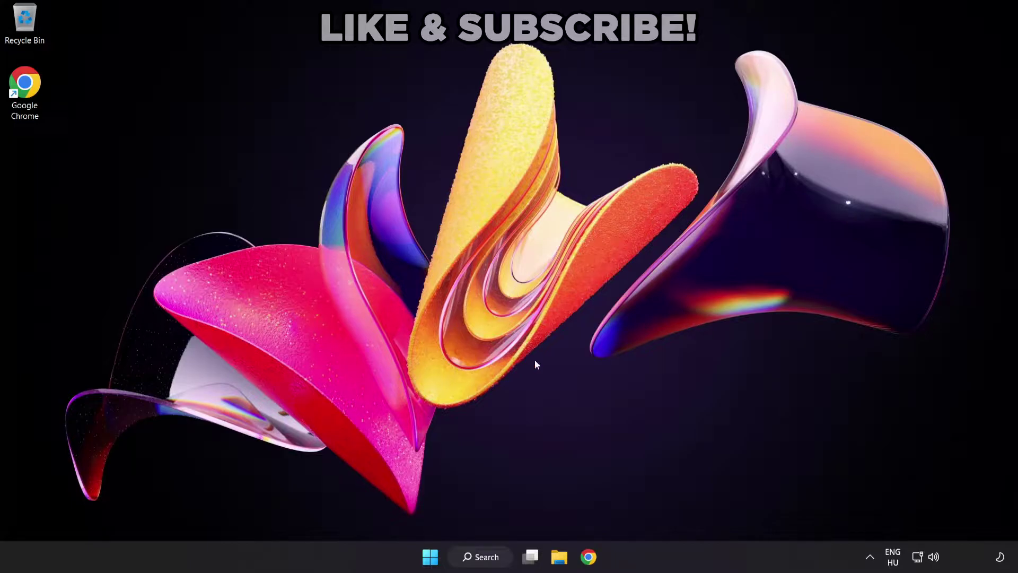
# Switch the output device from CABLE Input to Speakers (High Definition Audio Device) in Quick Settings.
pyautogui.click(935, 559)
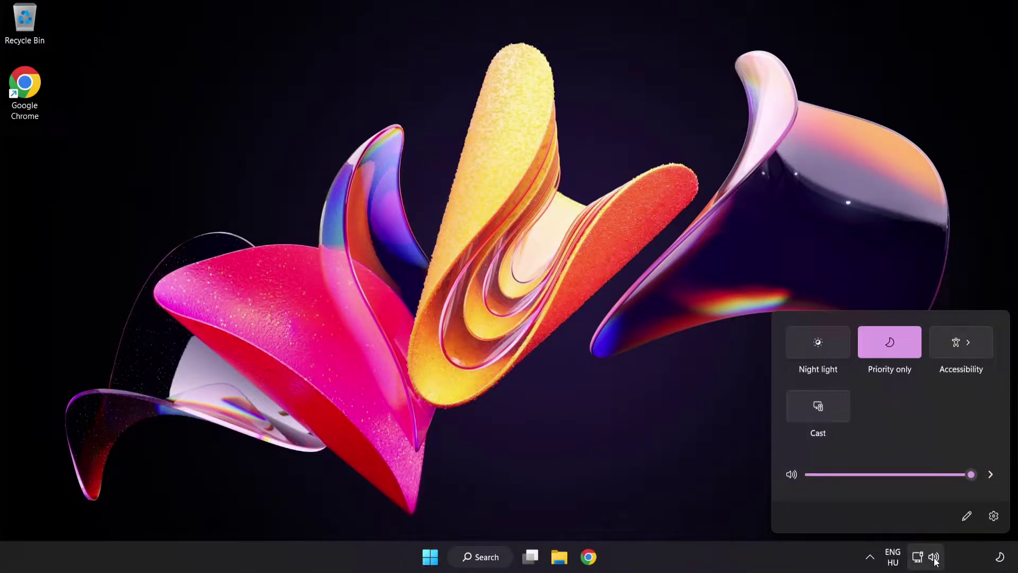
pyautogui.click(990, 476)
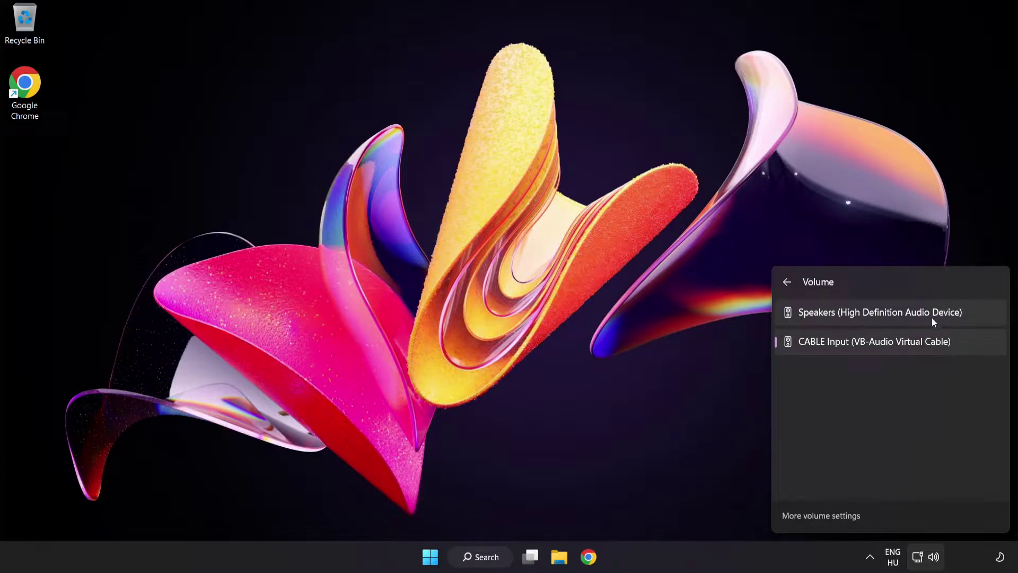
pyautogui.click(973, 316)
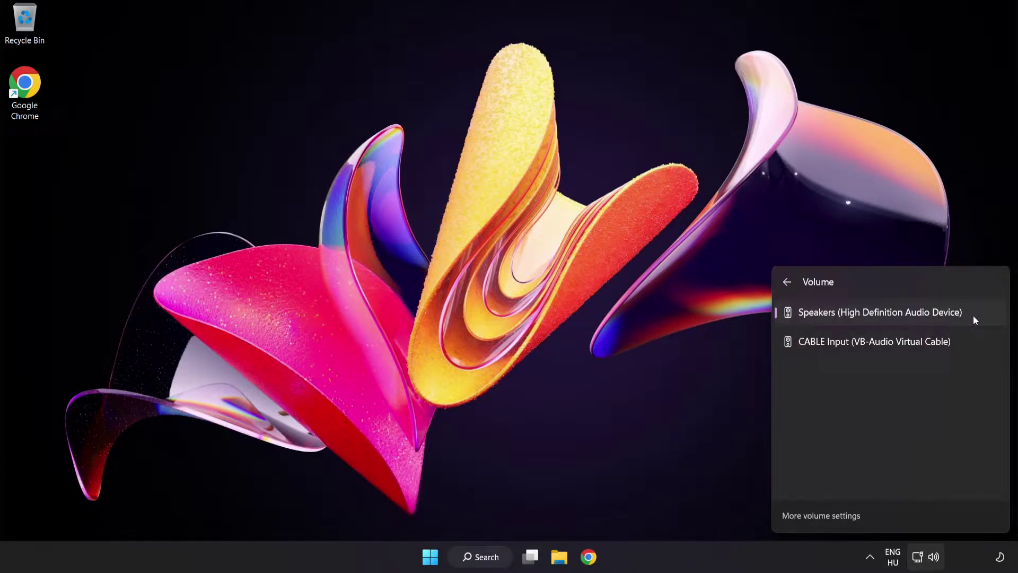
pyautogui.click(484, 277)
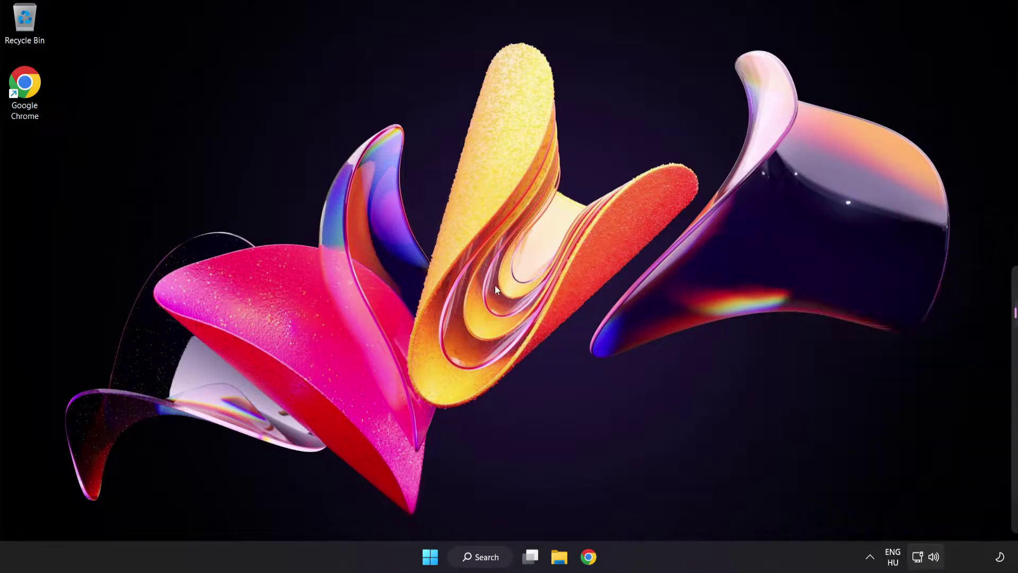
# Reset sound devices and app volumes to recommended defaults from the volume mixer, then close Settings.
pyautogui.rightClick(935, 558)
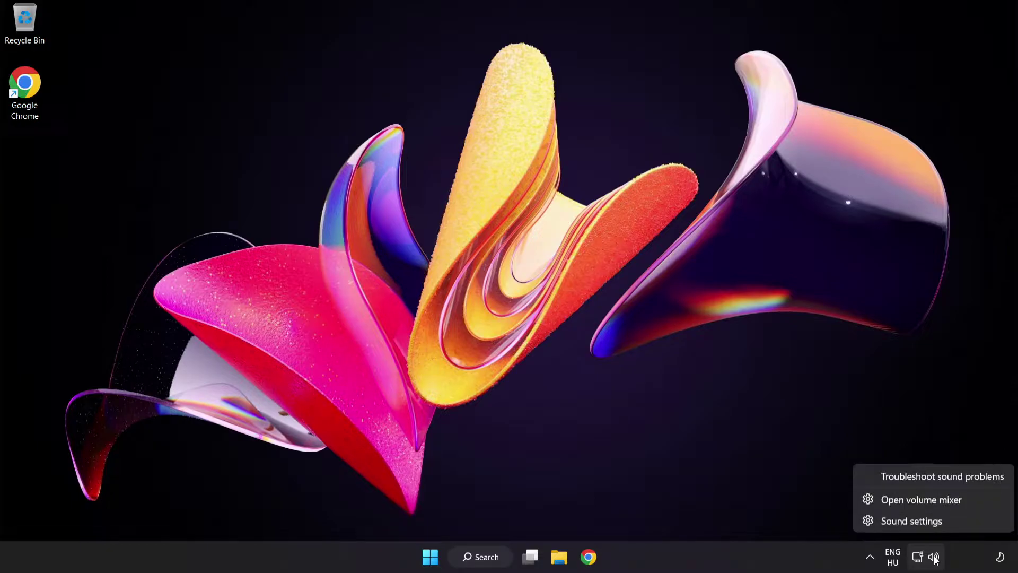
pyautogui.click(977, 502)
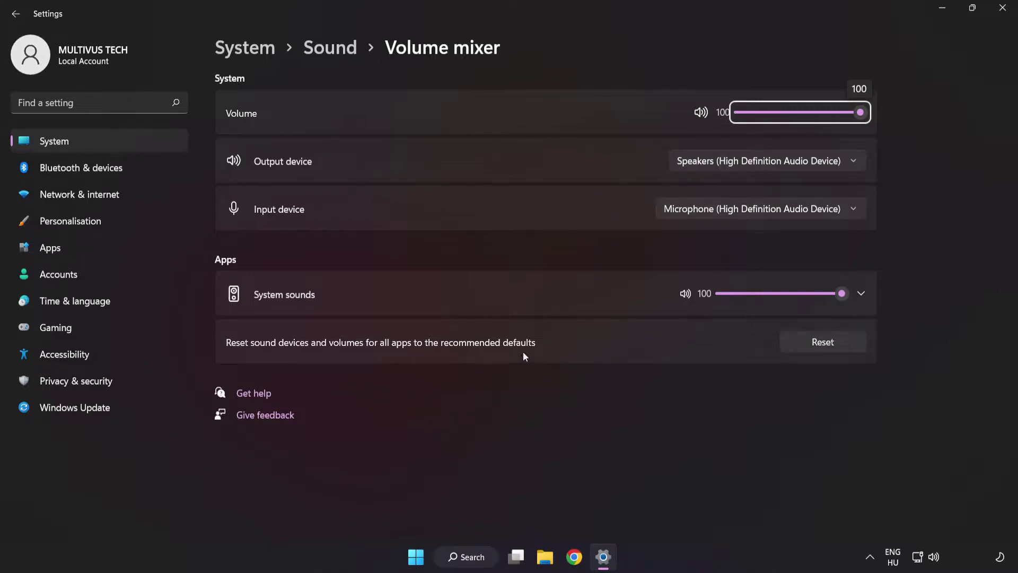
pyautogui.click(844, 348)
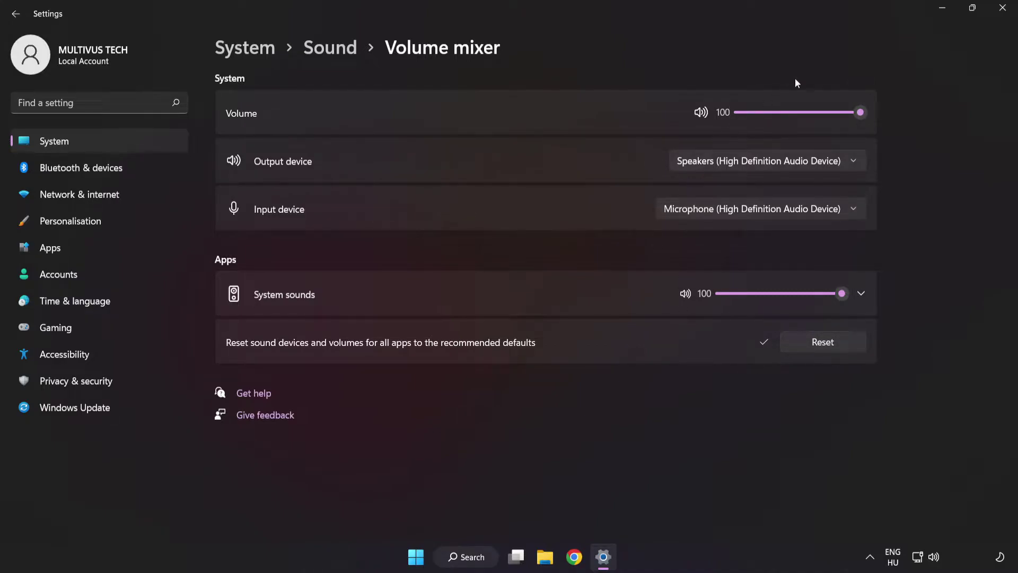
pyautogui.click(1002, 11)
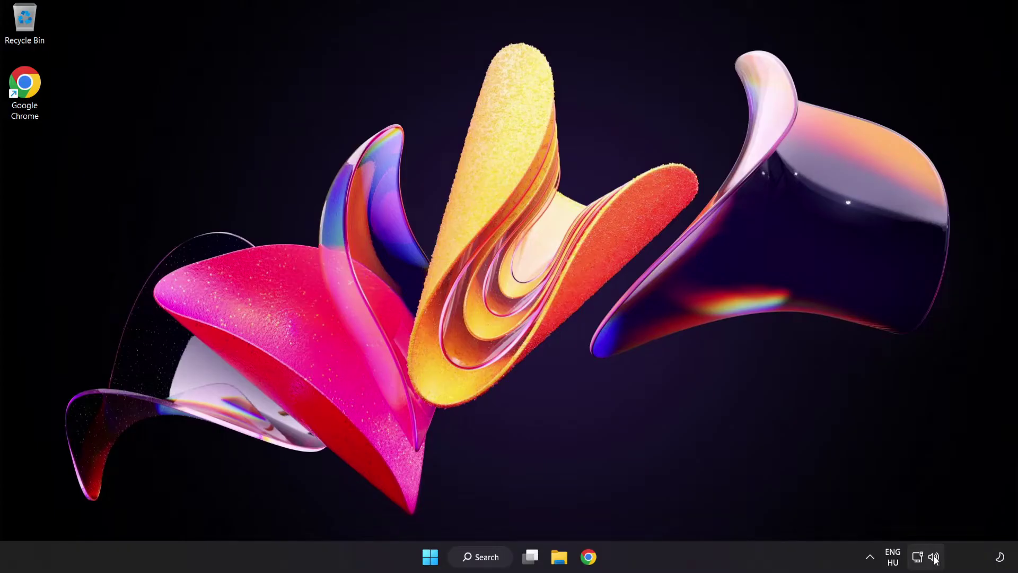
# Open System > Sound settings, bring output volume to 100, and scroll down to Advanced.
pyautogui.rightClick(934, 557)
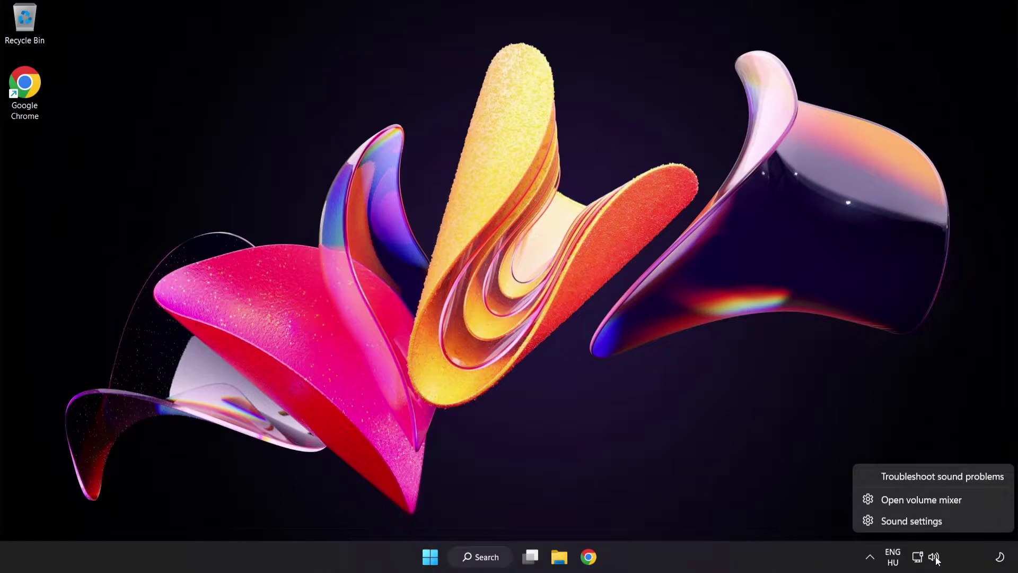
pyautogui.click(945, 523)
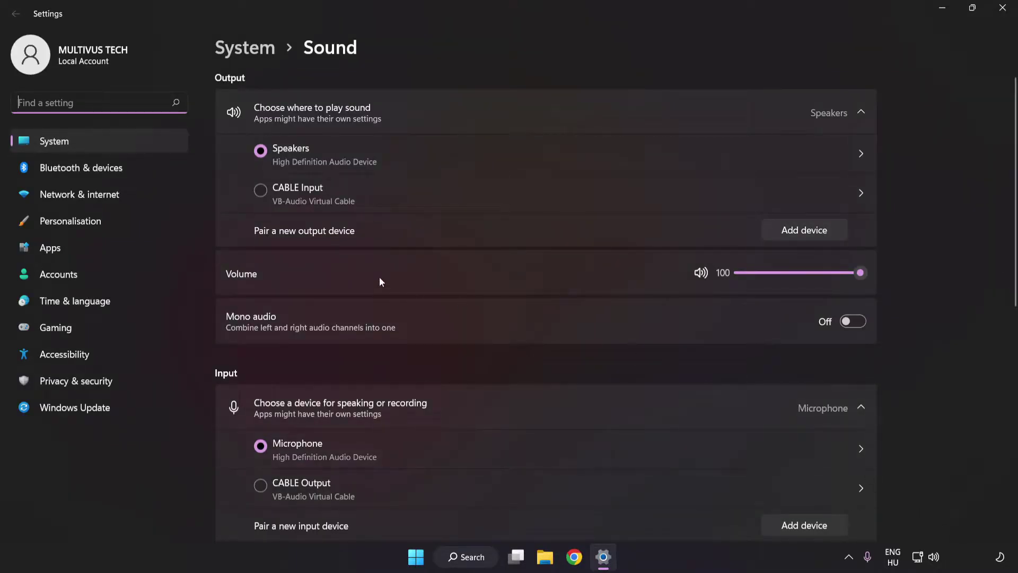
pyautogui.moveTo(847, 275); pyautogui.dragTo(956, 276)
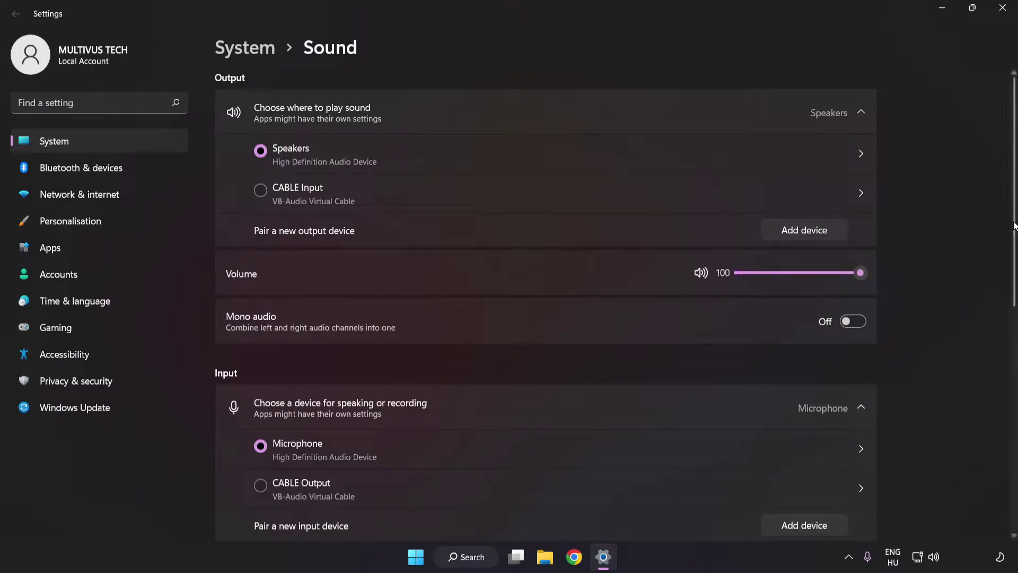
pyautogui.scroll(-5, 1007, 279)
pyautogui.scroll(-3, 1001, 352)
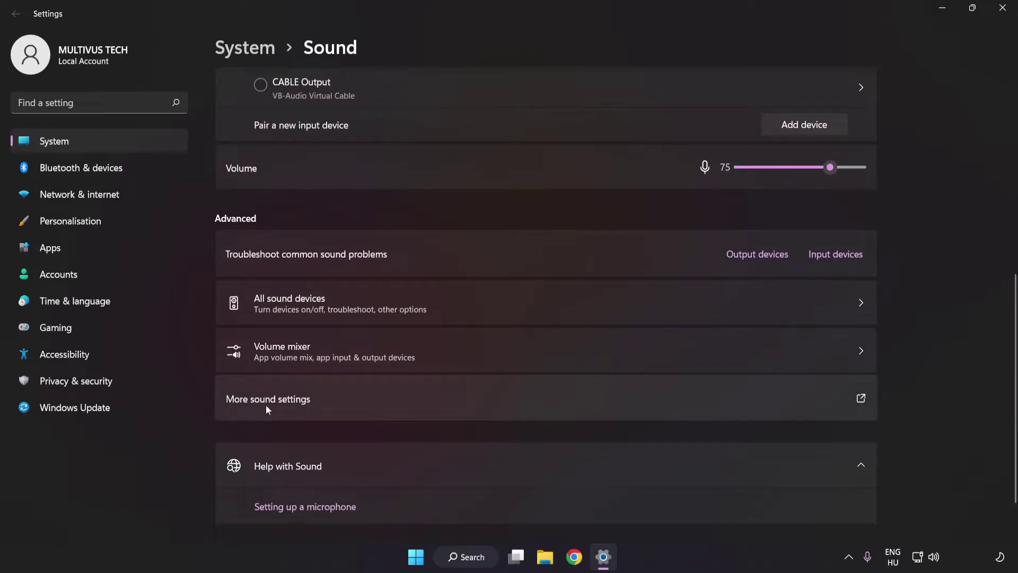
# Disable the CABLE Input playback device in the classic Sound panel, leaving Speakers selected.
pyautogui.click(470, 399)
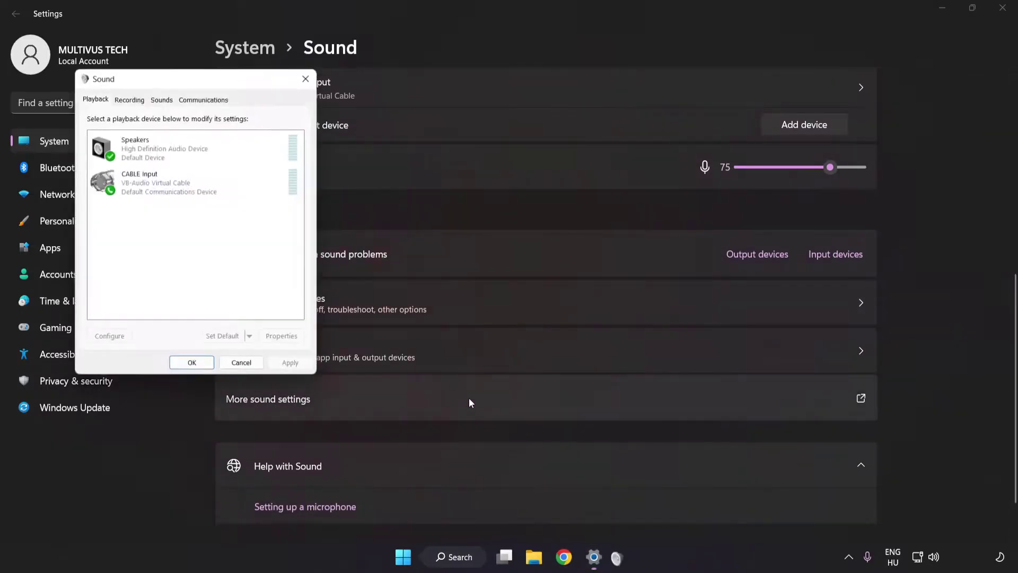
pyautogui.moveTo(199, 78); pyautogui.dragTo(506, 150)
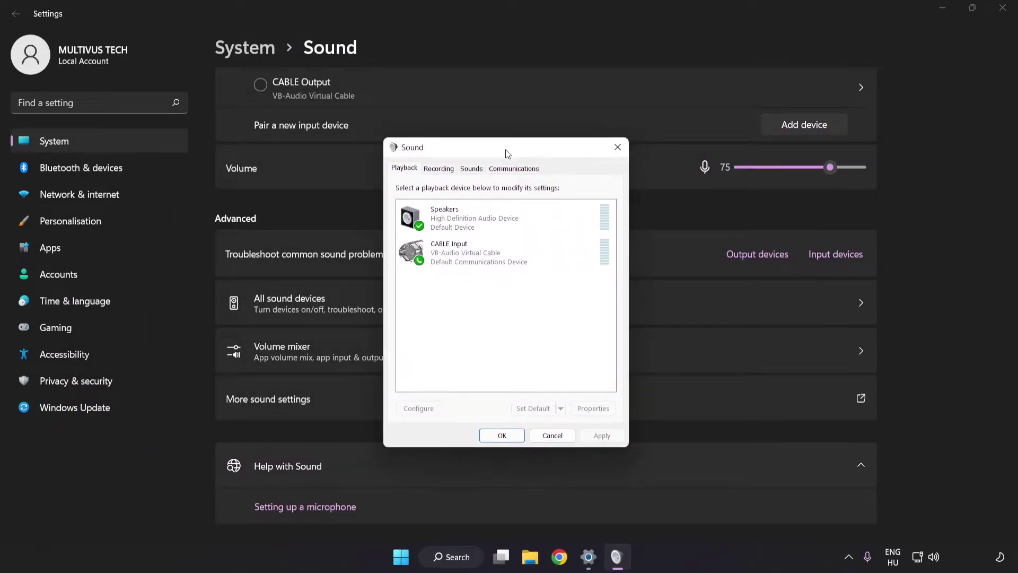
pyautogui.rightClick(496, 255)
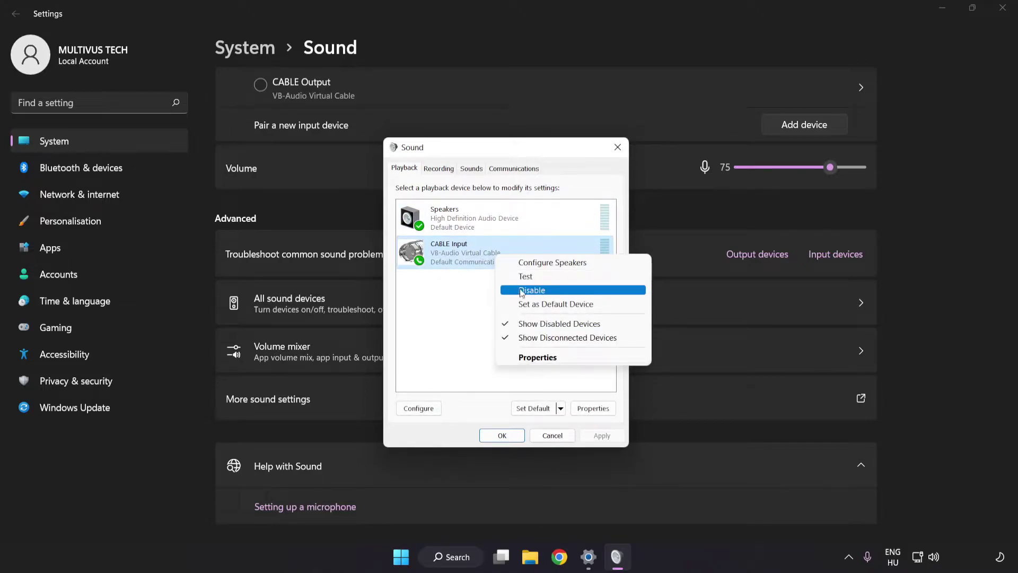
pyautogui.click(544, 291)
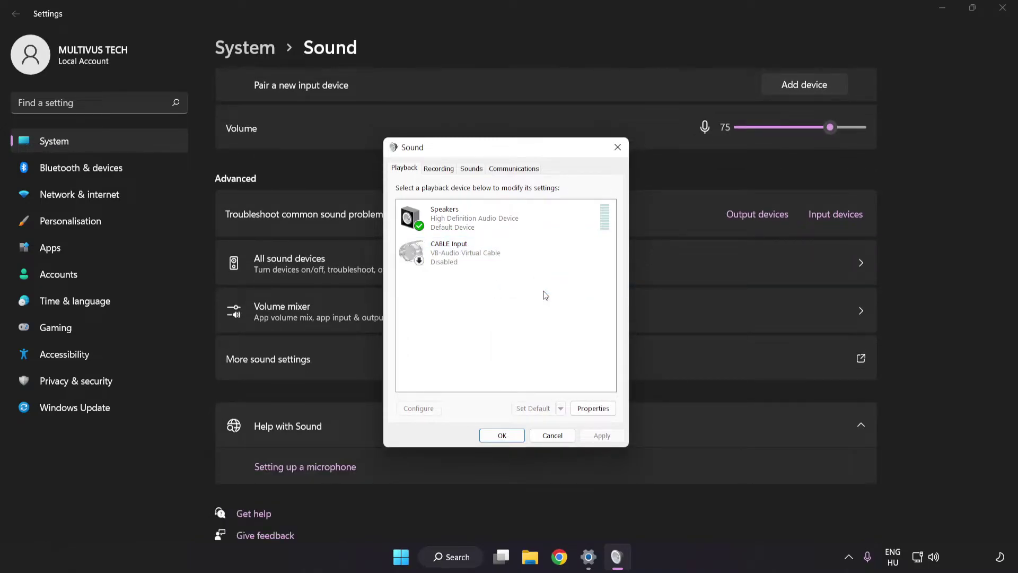
pyautogui.click(476, 223)
# Configure Speakers as 7.1 Surround with all optional speakers and full-range front and surround speakers.
pyautogui.rightClick(531, 219)
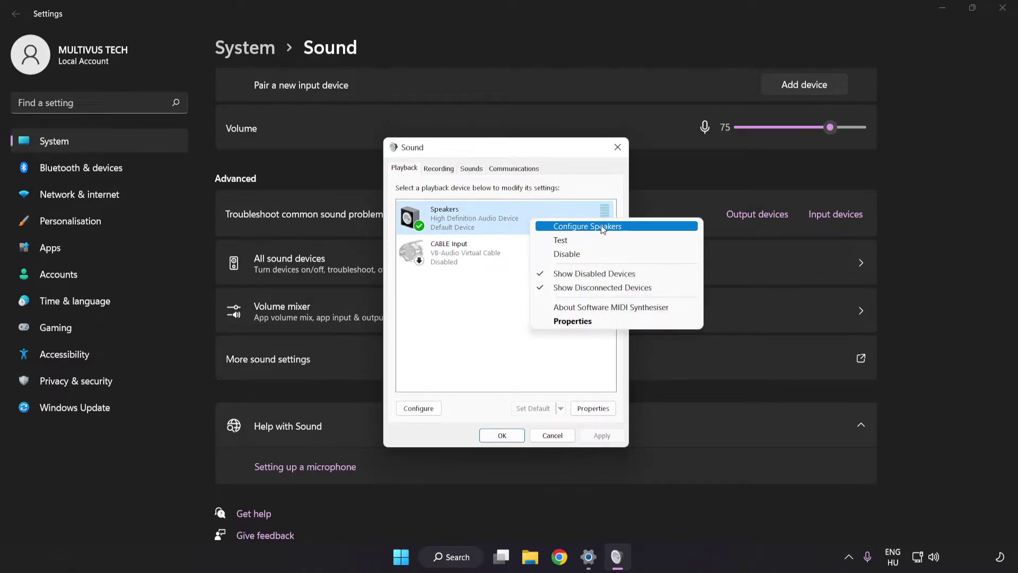
pyautogui.click(632, 228)
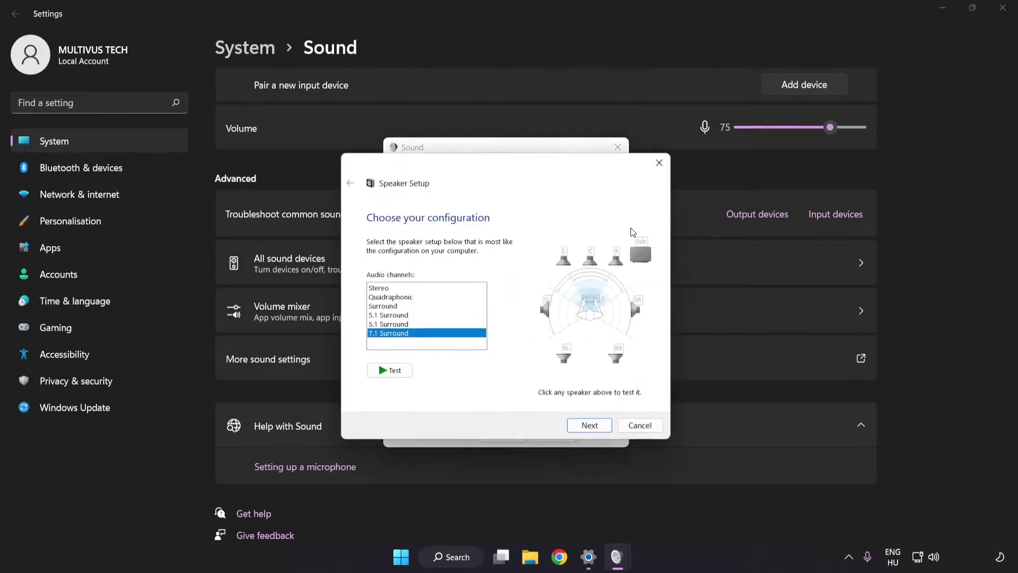
pyautogui.click(396, 288)
pyautogui.click(395, 324)
pyautogui.click(395, 333)
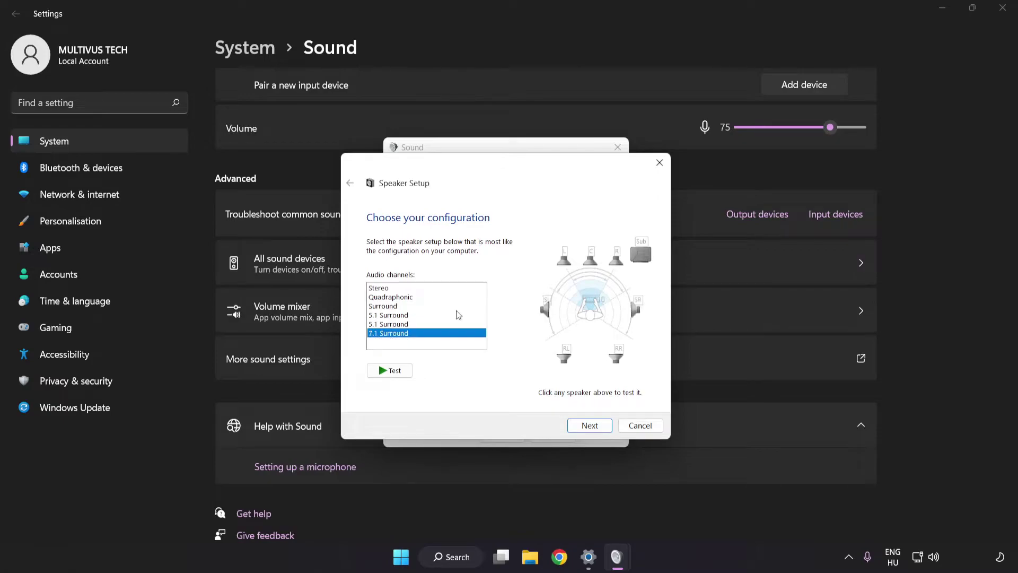
pyautogui.click(590, 425)
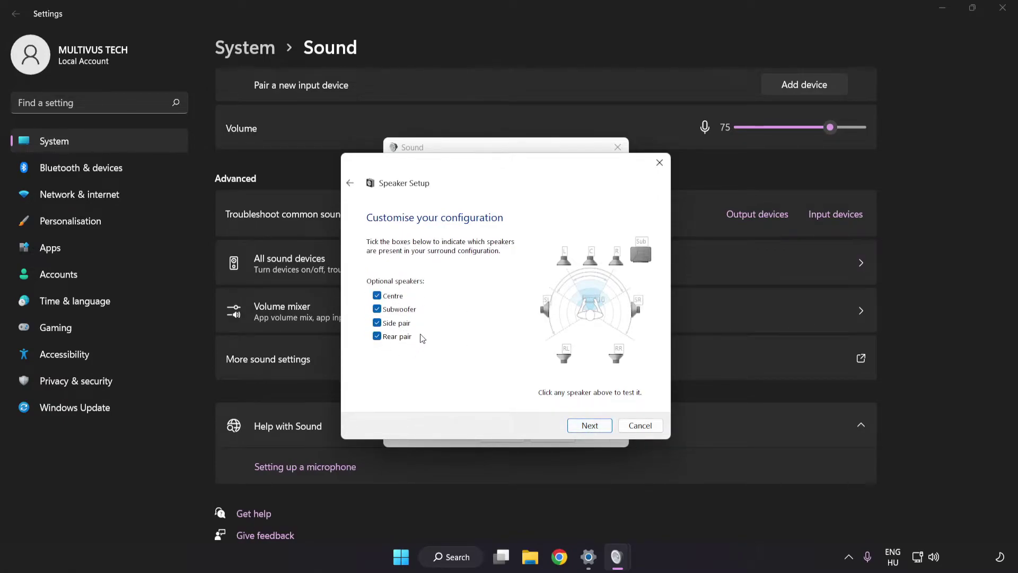
pyautogui.click(590, 427)
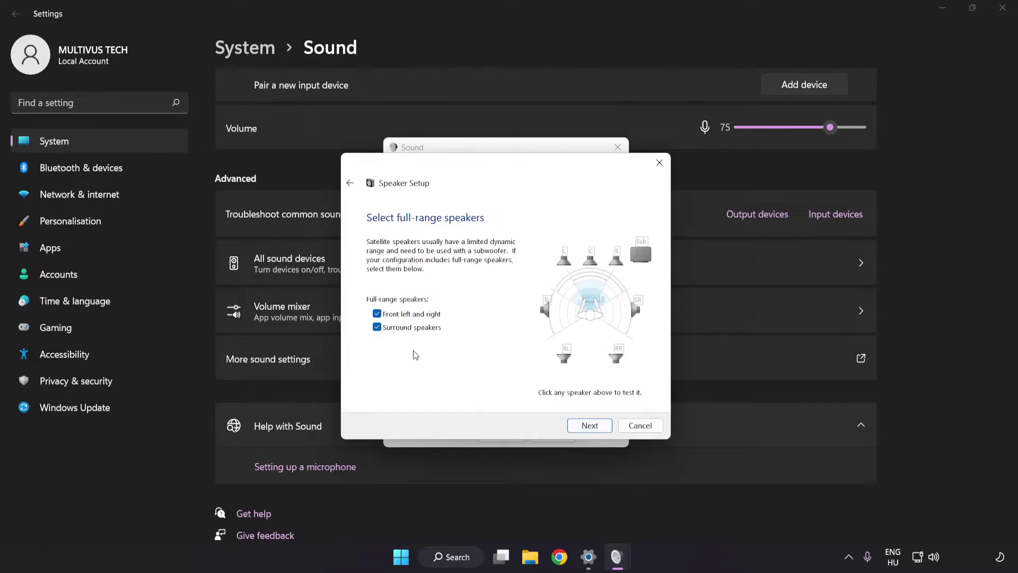
pyautogui.click(583, 427)
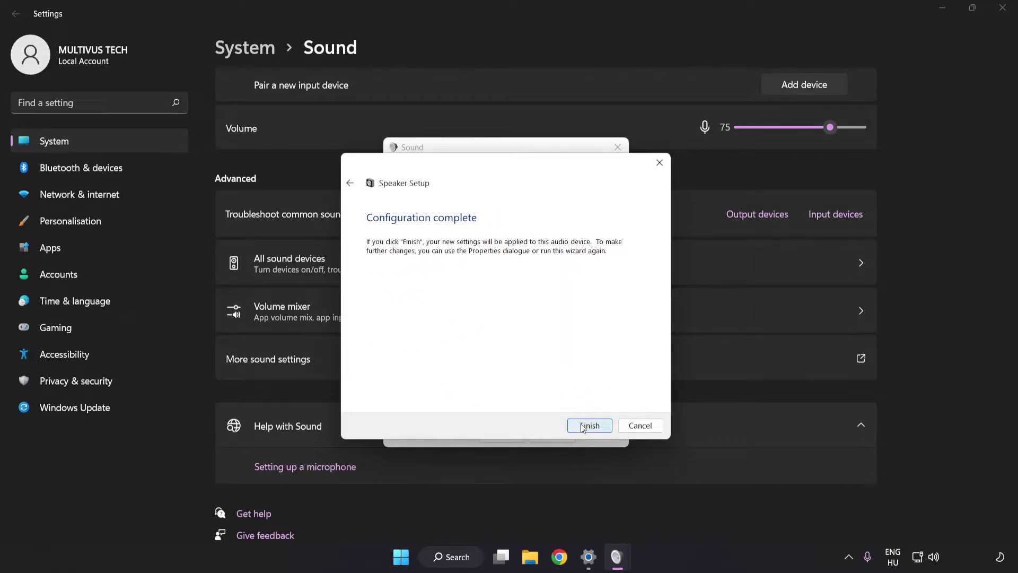
pyautogui.click(583, 426)
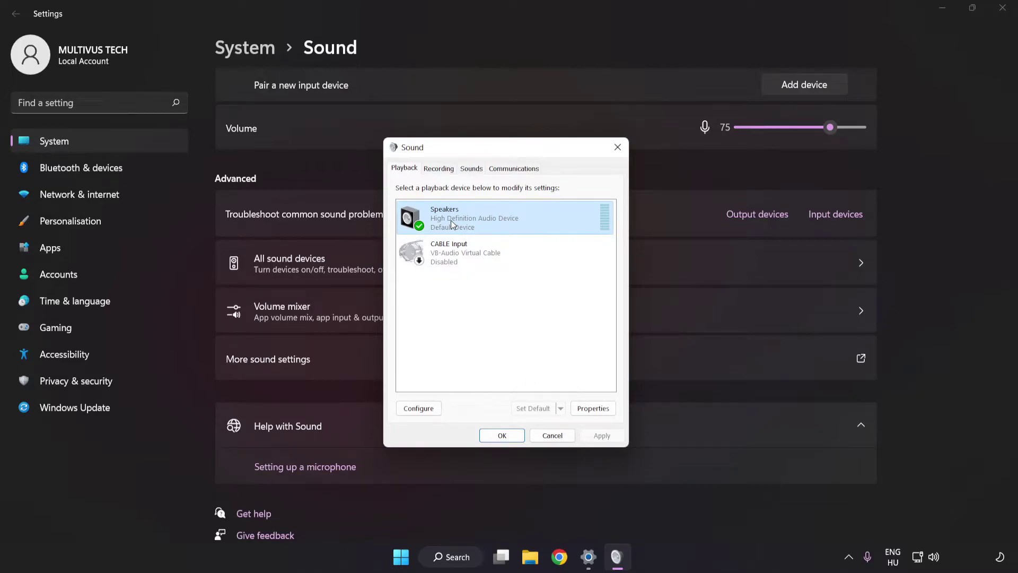
# Tick Disable all enhancements in the Speakers properties and apply it.
pyautogui.click(593, 409)
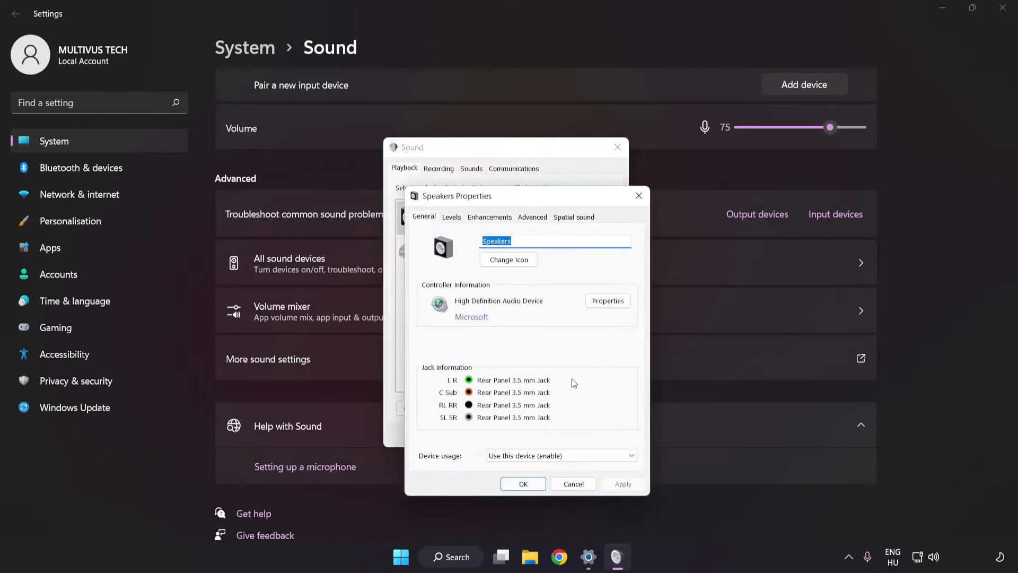
pyautogui.moveTo(509, 185); pyautogui.dragTo(501, 162)
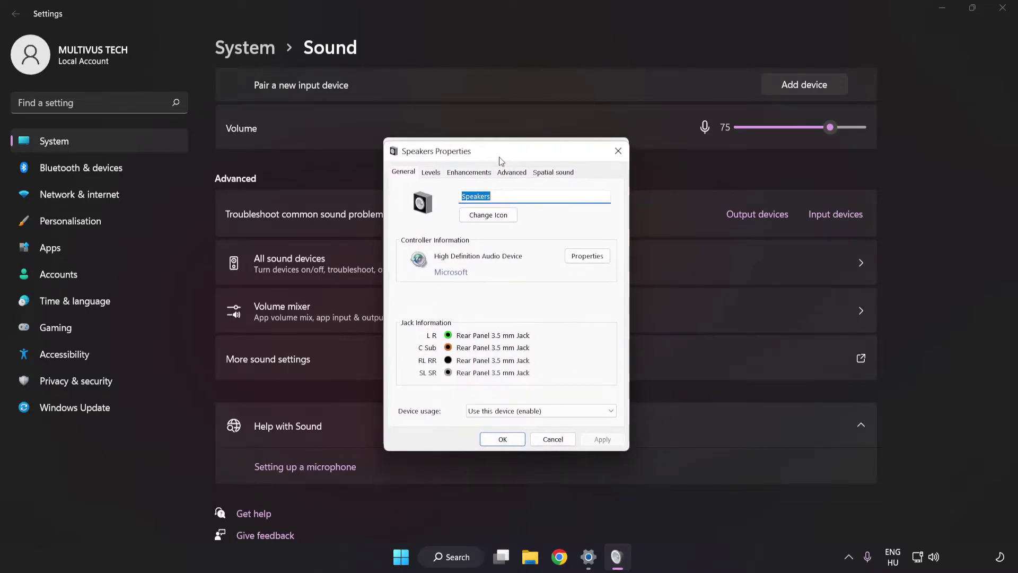
pyautogui.click(459, 173)
pyautogui.click(406, 227)
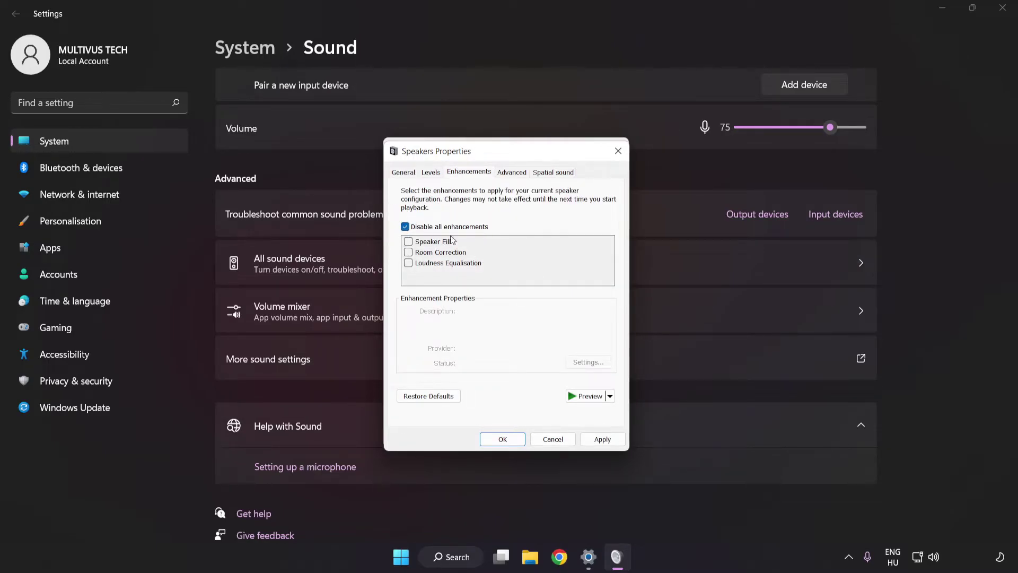
pyautogui.click(601, 438)
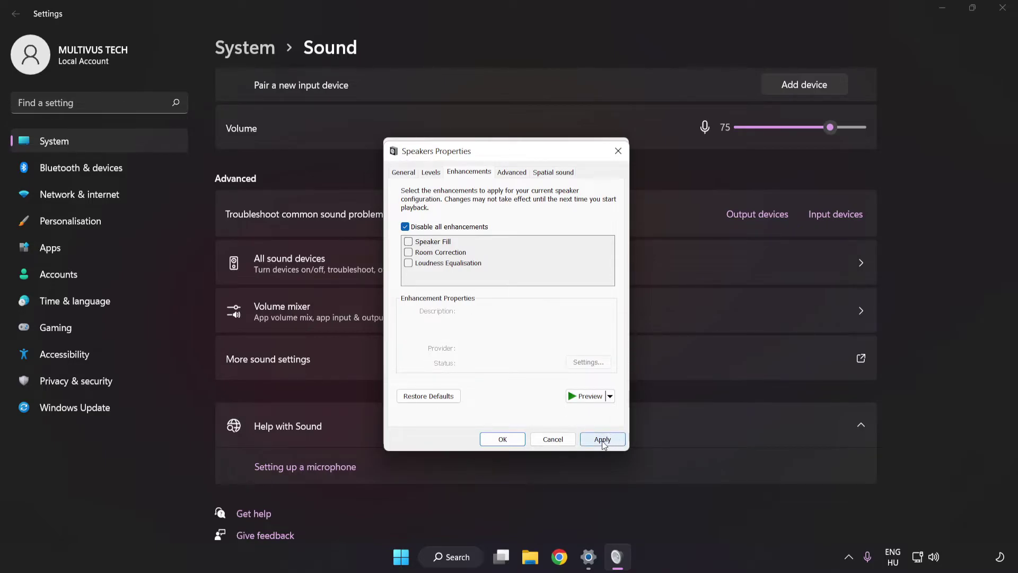
# Set the Speakers default format to 16 bit, 48000 Hz (DVD Quality) and confirm both dialogs with OK.
pyautogui.click(510, 173)
pyautogui.click(510, 237)
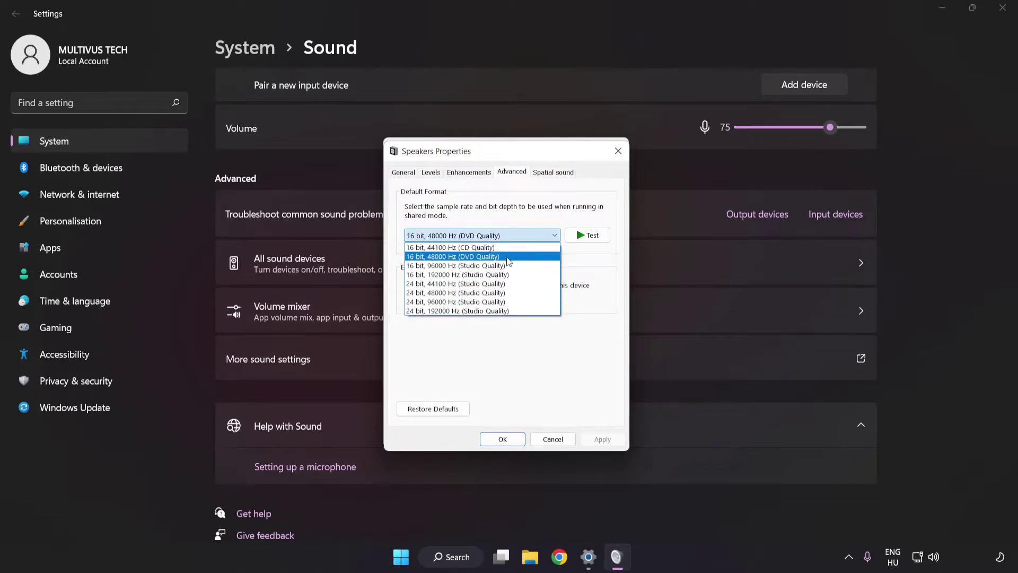
pyautogui.click(508, 256)
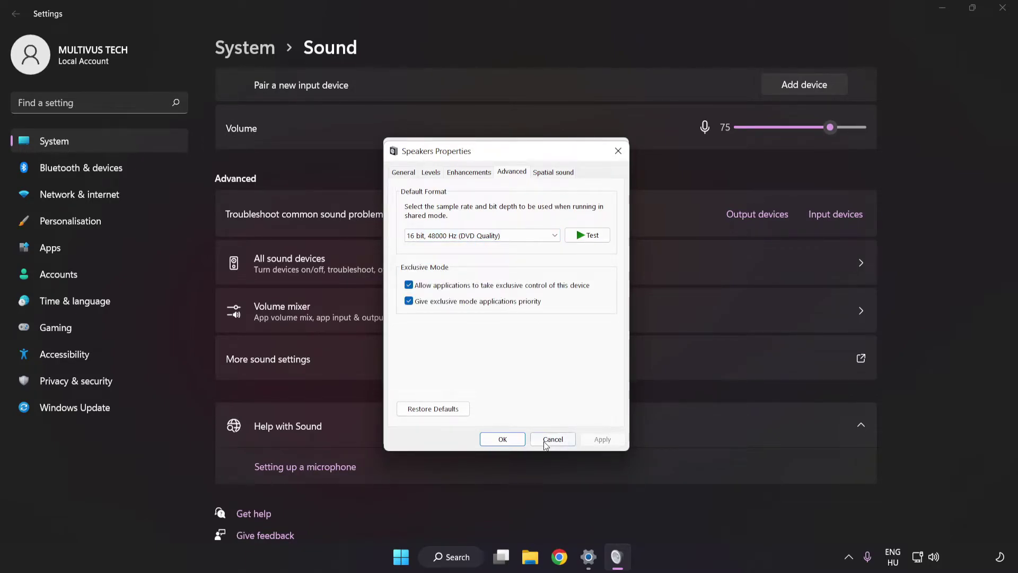
pyautogui.click(501, 439)
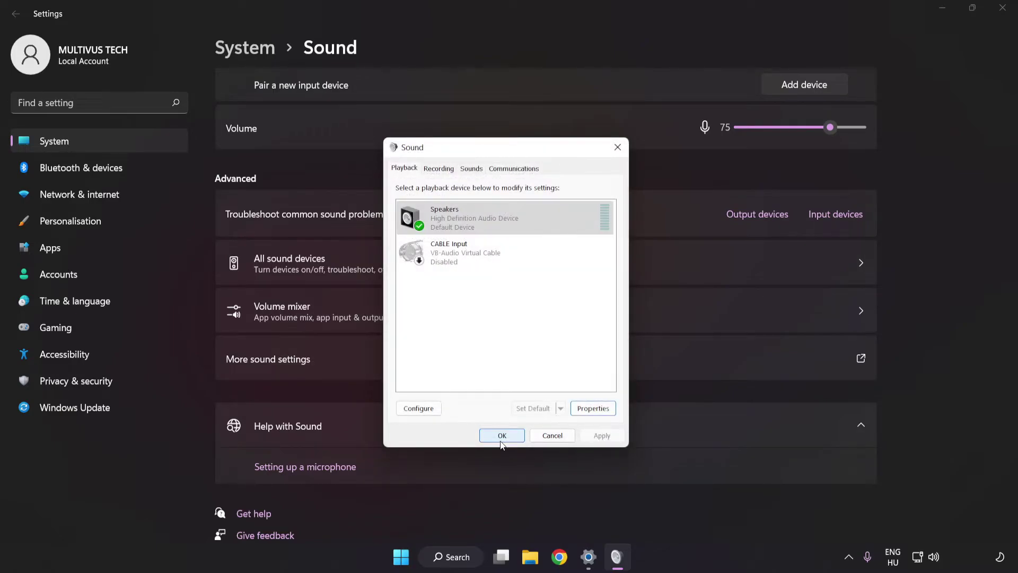
pyautogui.click(502, 436)
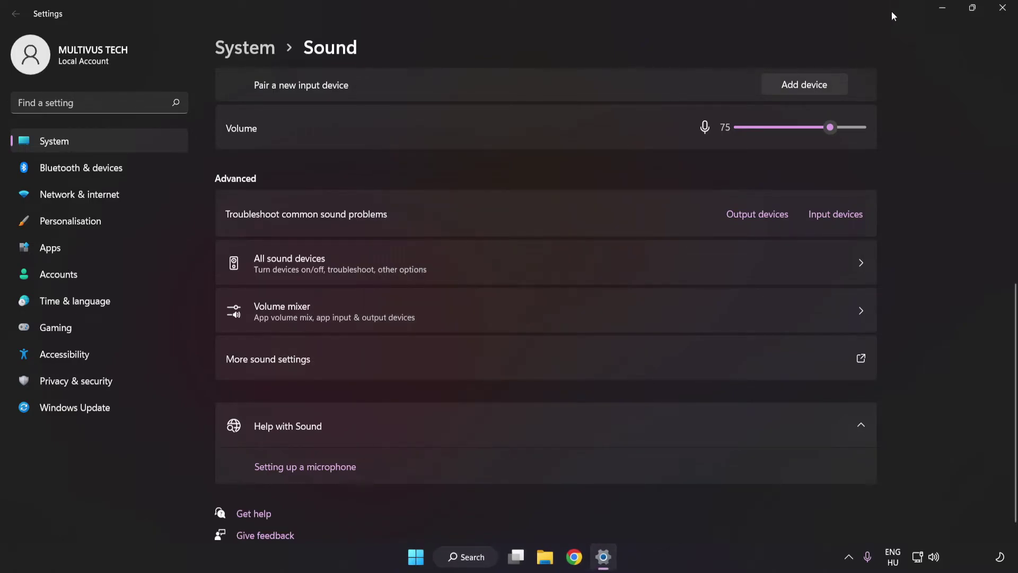
# Close Settings and search Windows for 'device manager'.
pyautogui.click(1002, 8)
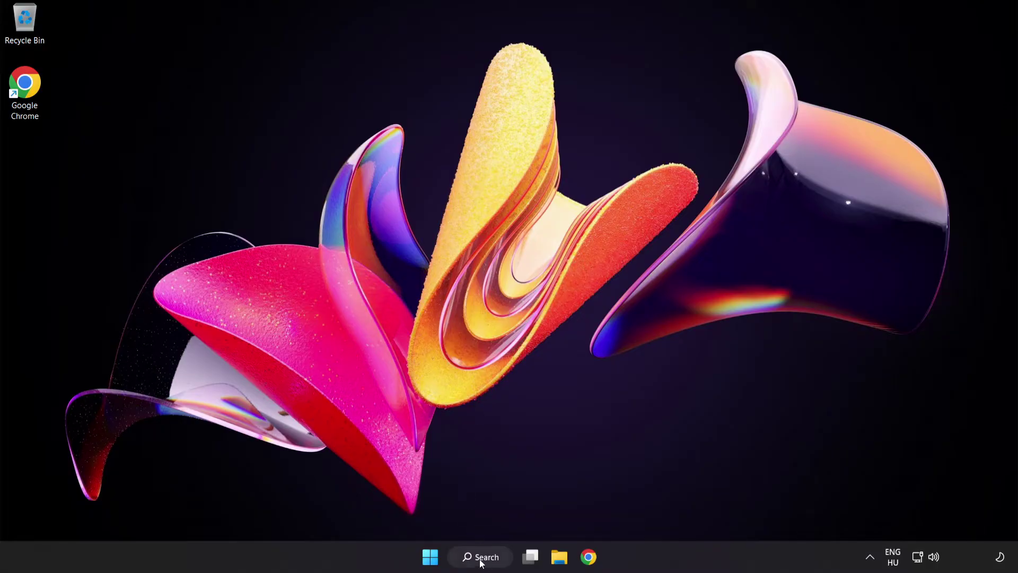
pyautogui.click(483, 562)
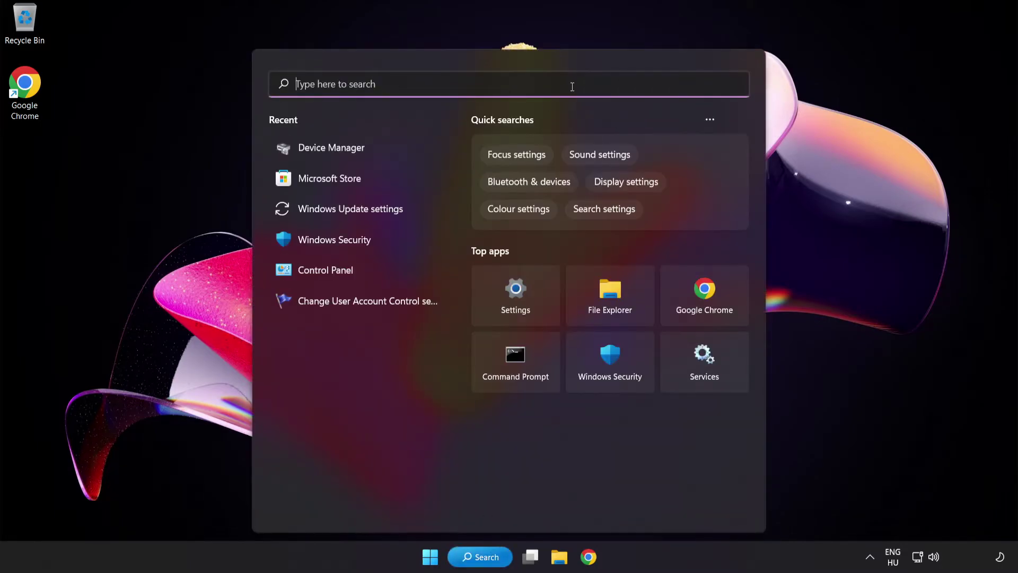
pyautogui.write('device mana')
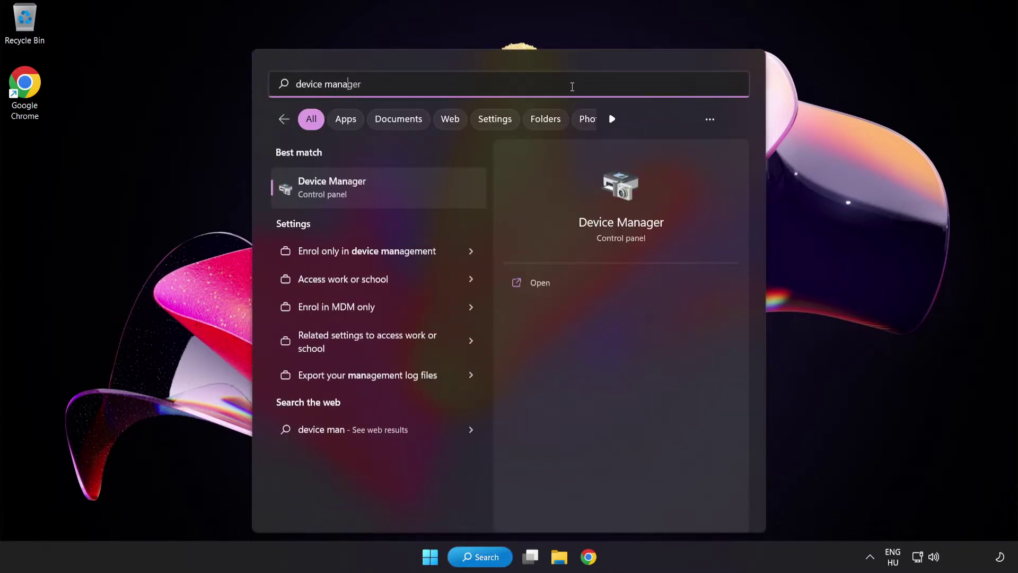
pyautogui.write('ger')
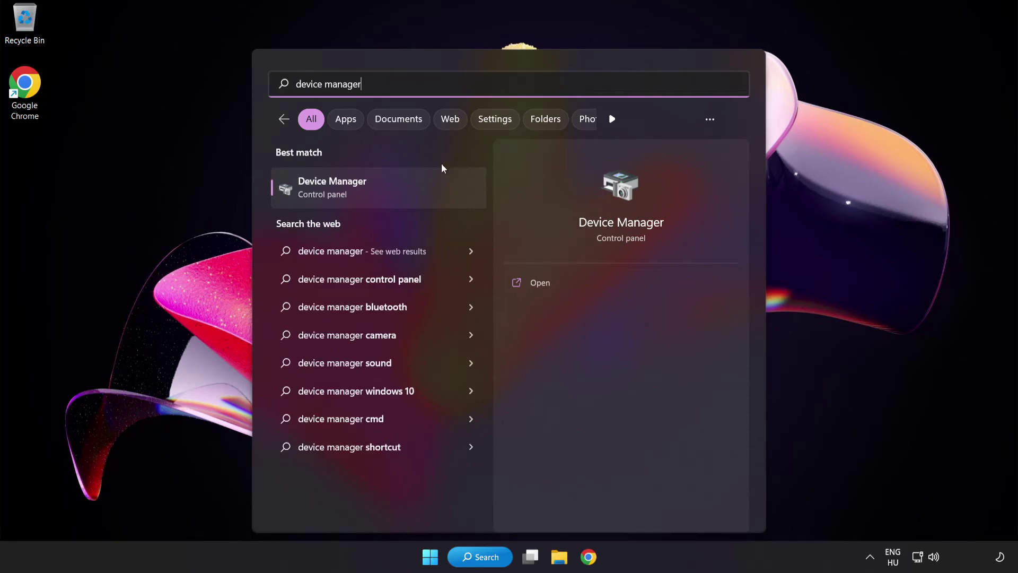
# Launch Device Manager, expand Sound, video and game controllers, and open High Definition Audio Device's menu.
pyautogui.click(394, 187)
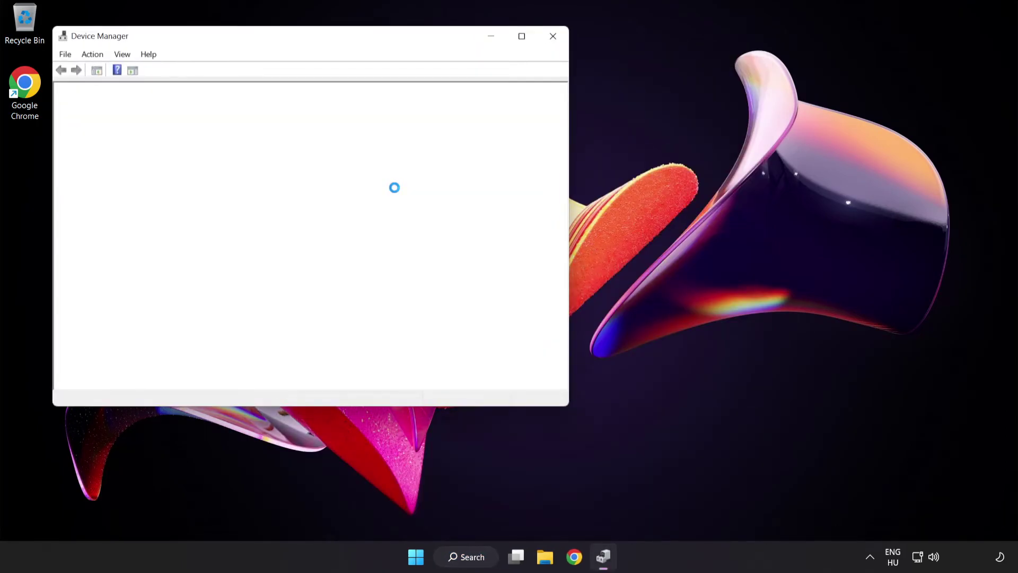
pyautogui.moveTo(298, 39); pyautogui.dragTo(487, 108)
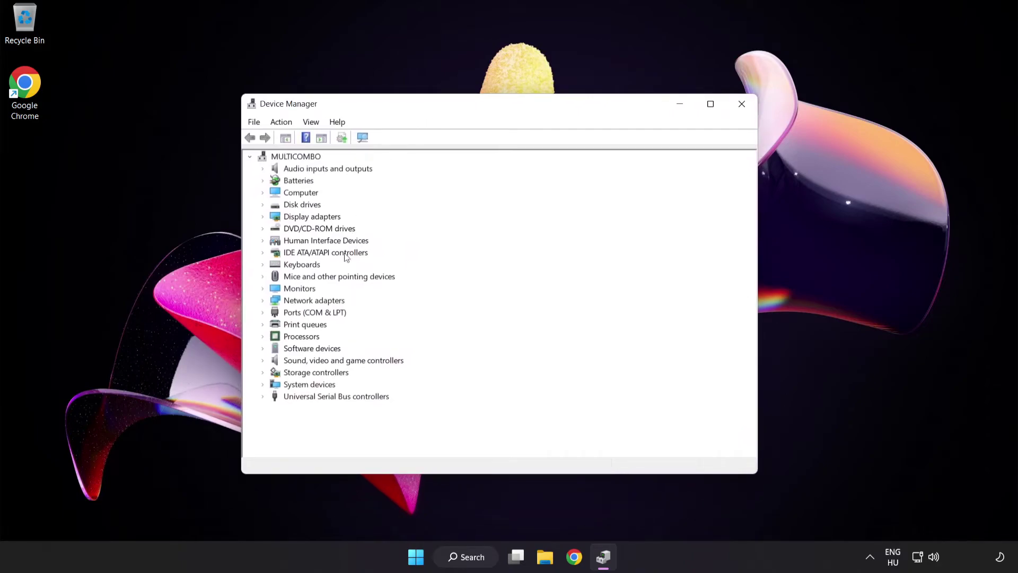
pyautogui.click(279, 363)
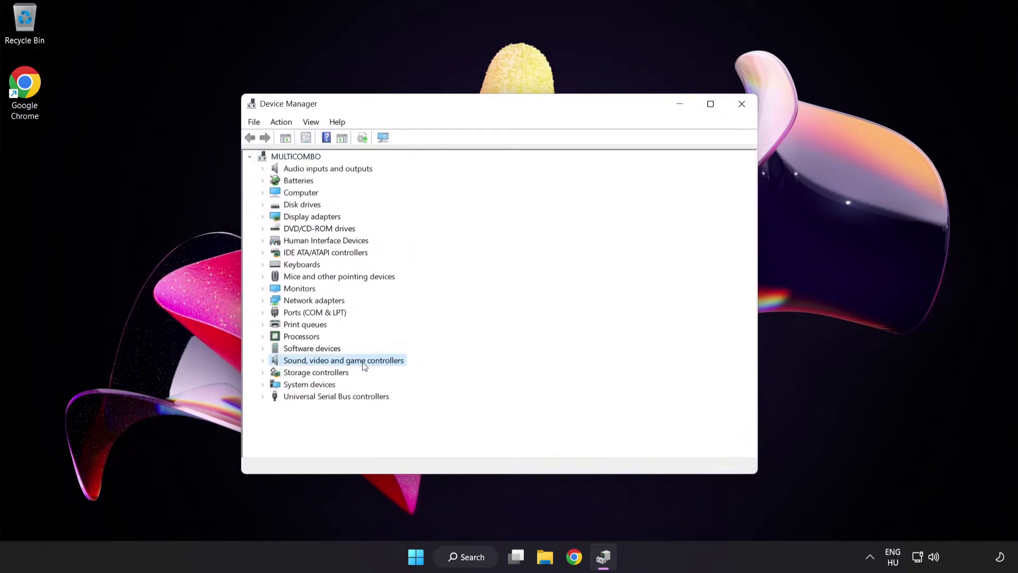
pyautogui.click(263, 362)
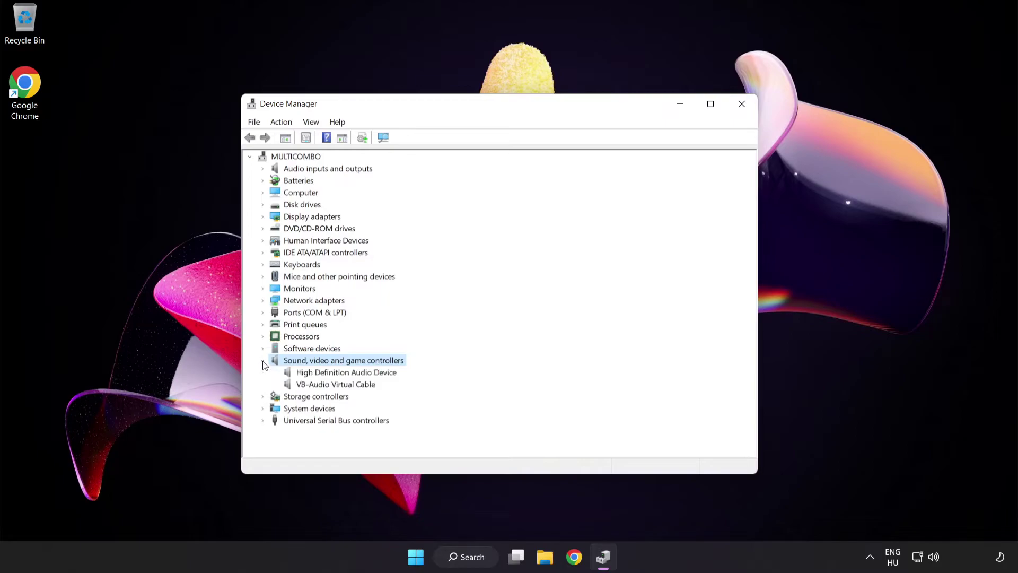
pyautogui.click(307, 374)
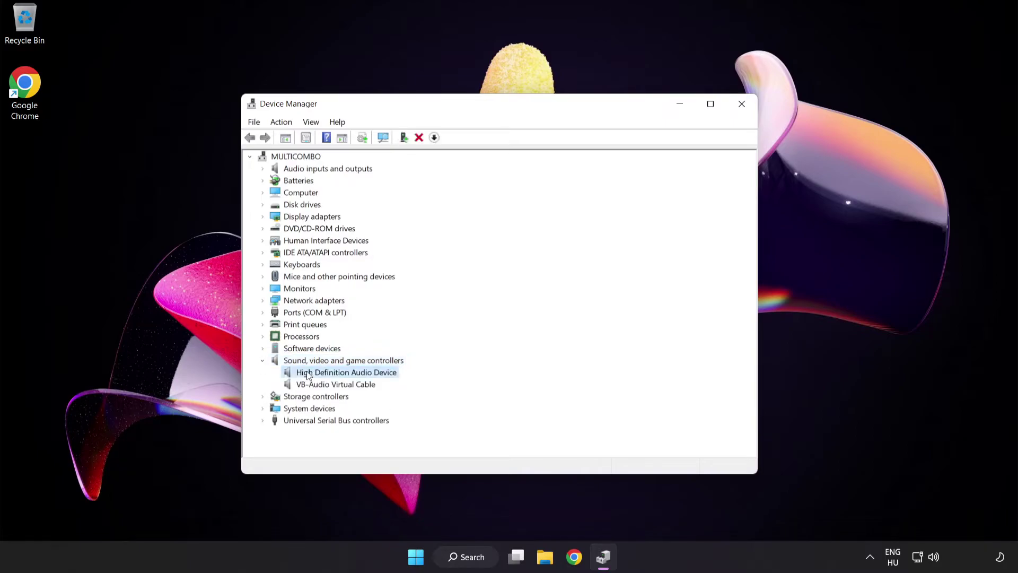
pyautogui.rightClick(354, 374)
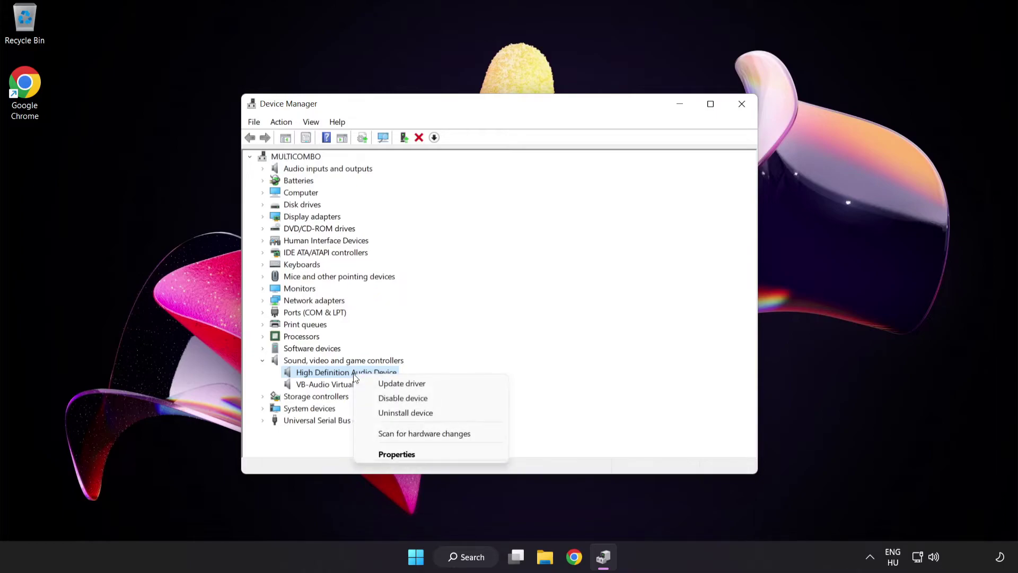
# Reinstall the High Definition Audio Device driver by picking it manually from the available drivers list.
pyautogui.click(435, 387)
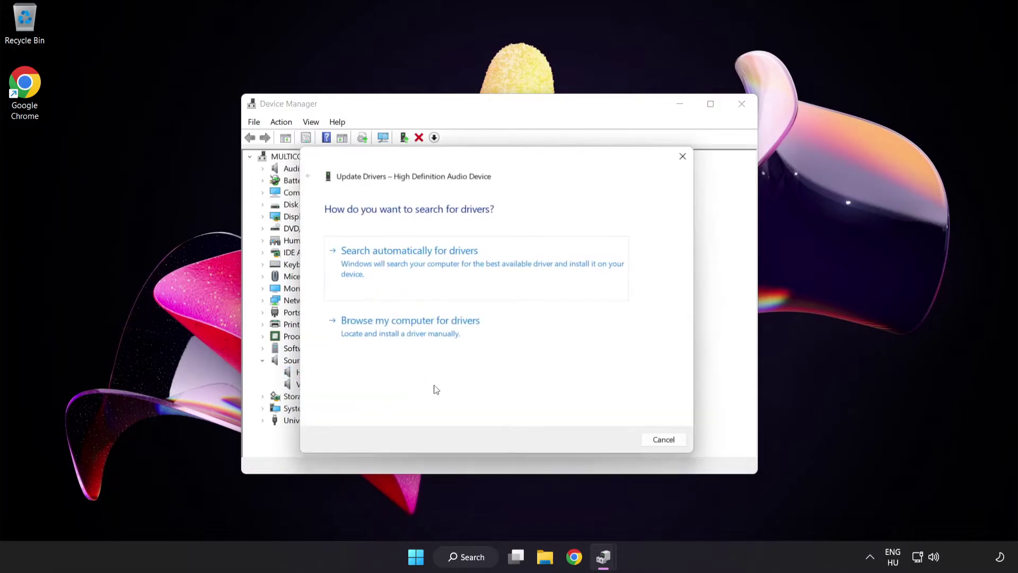
pyautogui.moveTo(460, 162); pyautogui.dragTo(483, 146)
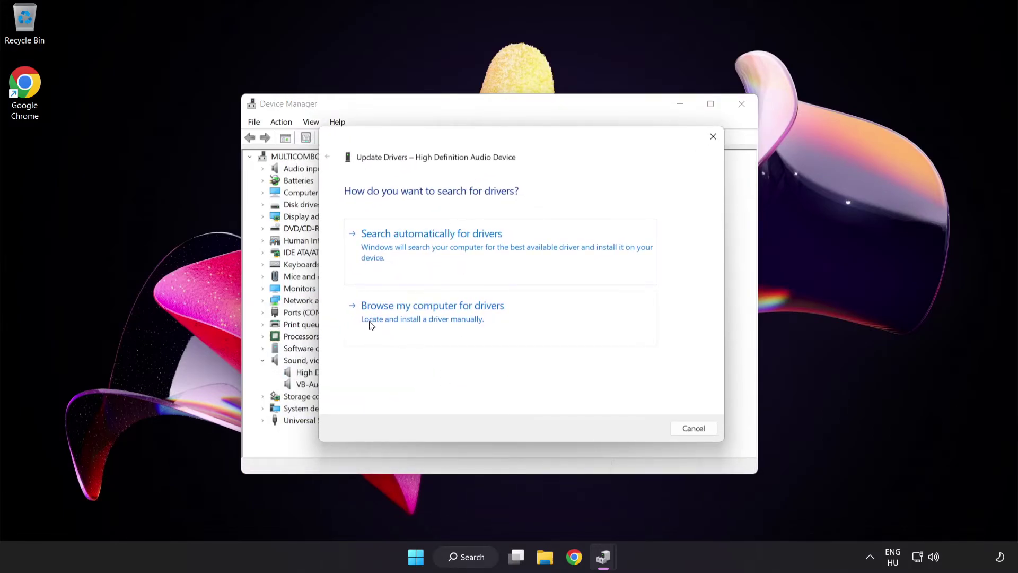
pyautogui.click(460, 322)
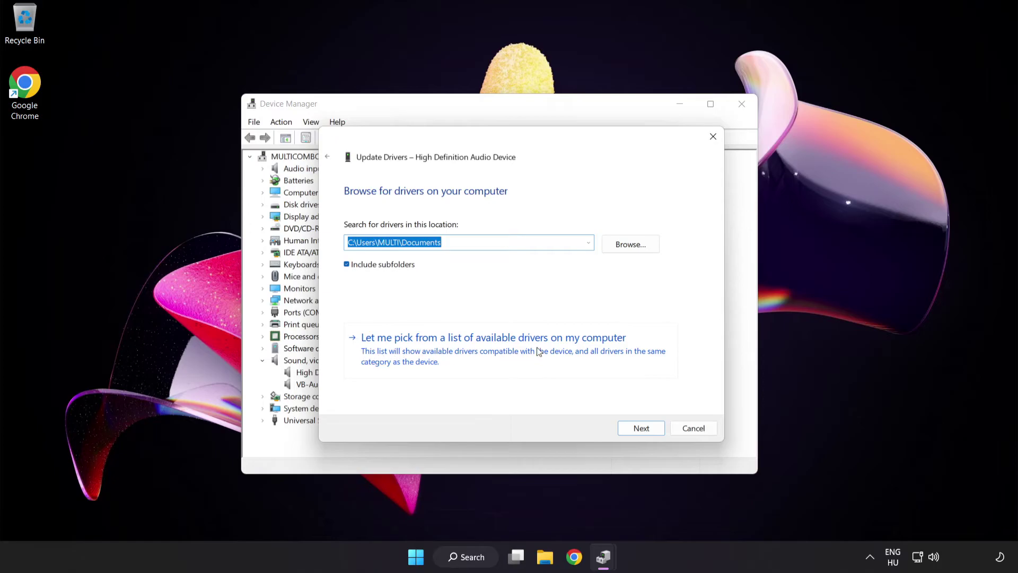
pyautogui.click(446, 354)
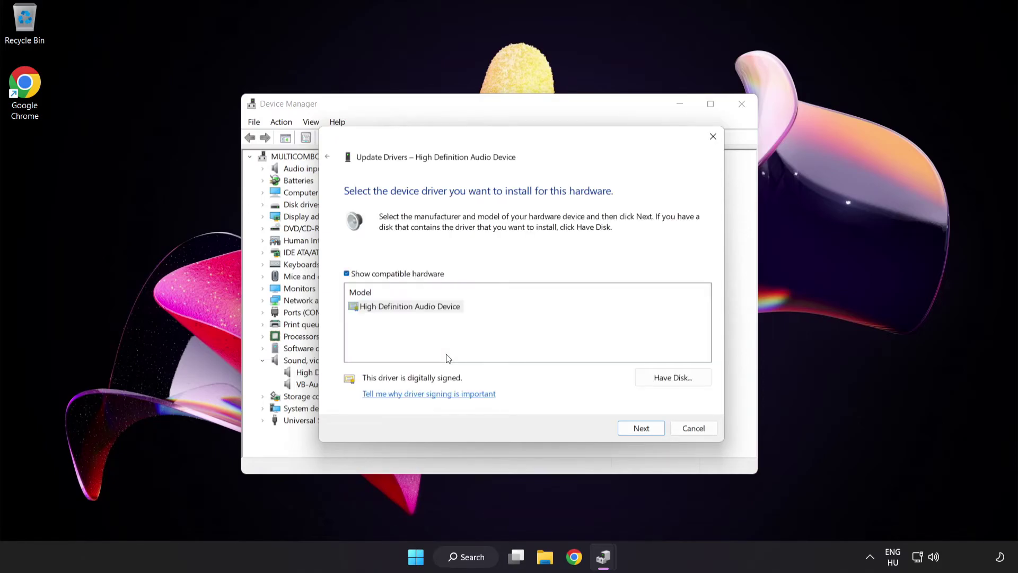
pyautogui.click(373, 310)
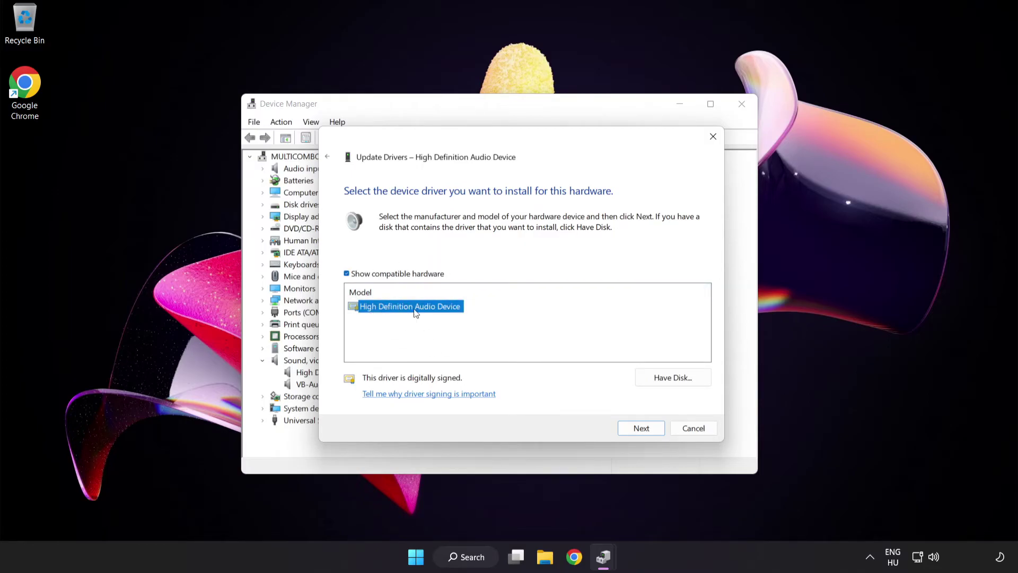
pyautogui.click(647, 431)
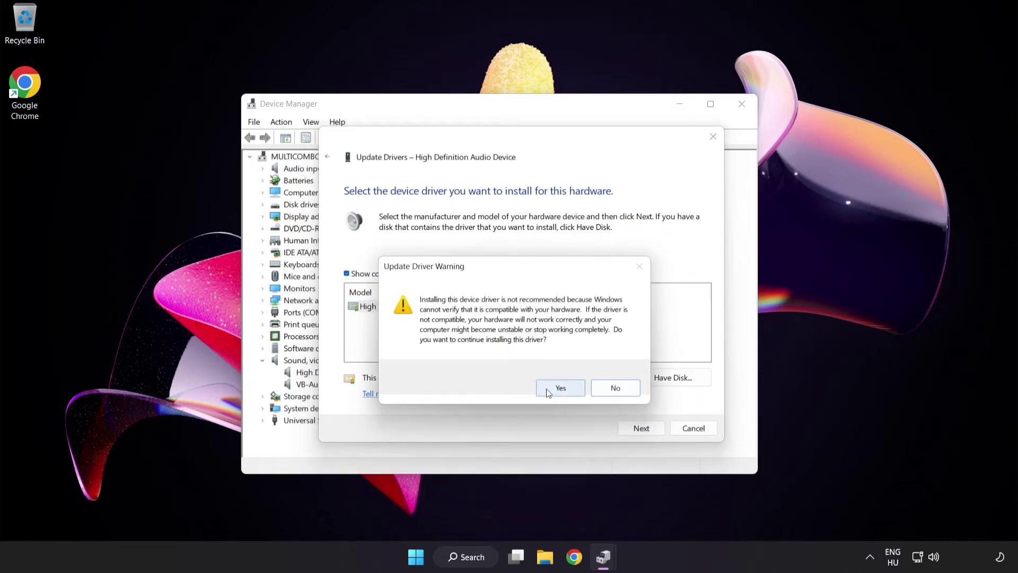
pyautogui.click(561, 390)
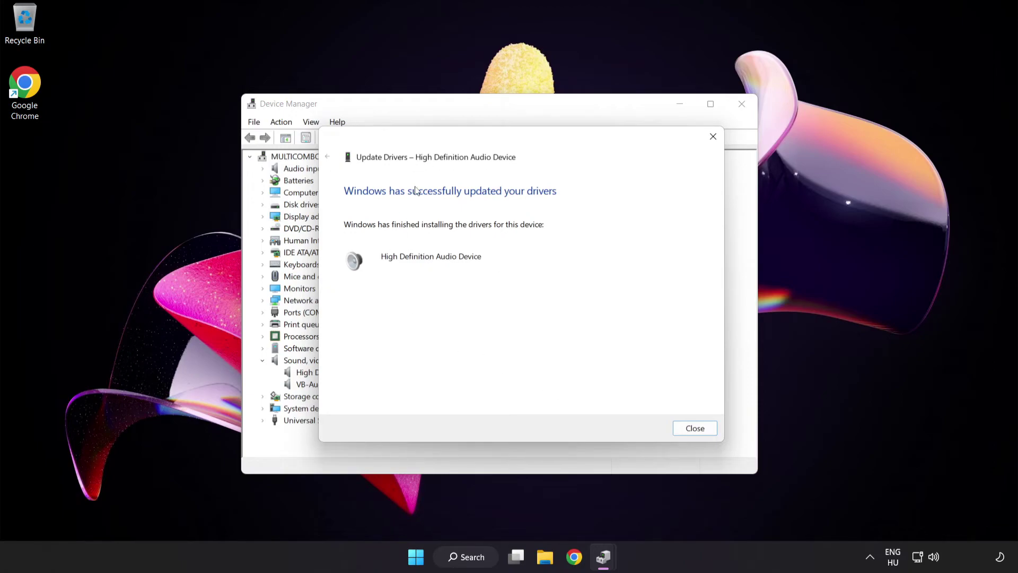
# Close the finished driver wizard and Device Manager, then open the Start power options to restart.
pyautogui.click(700, 429)
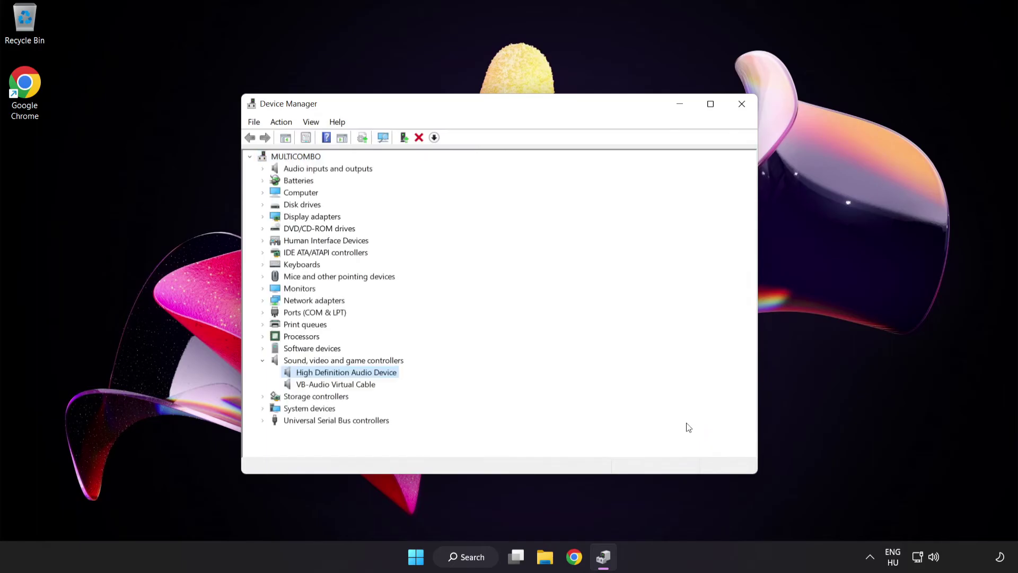
pyautogui.click(742, 105)
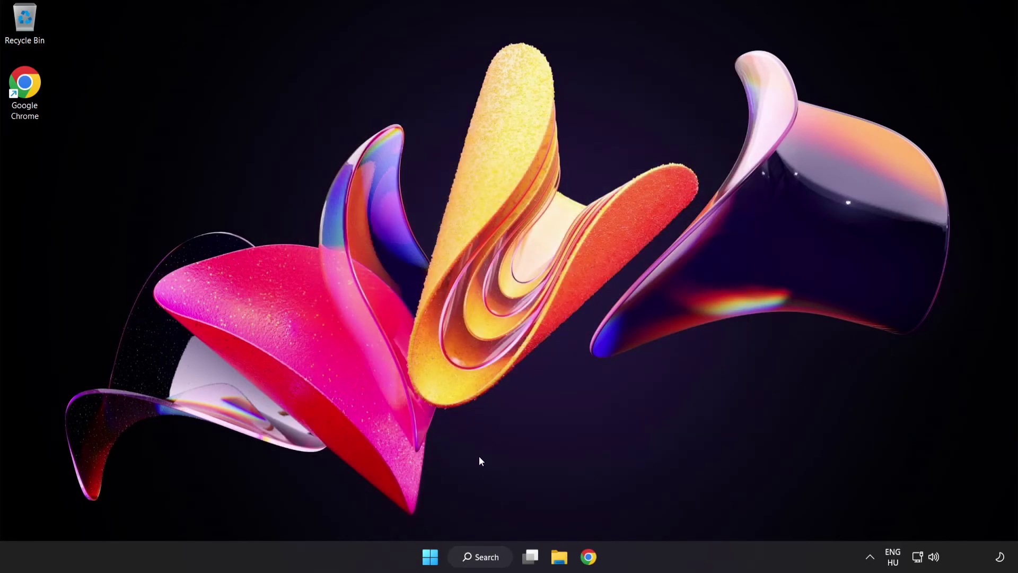
pyautogui.click(431, 557)
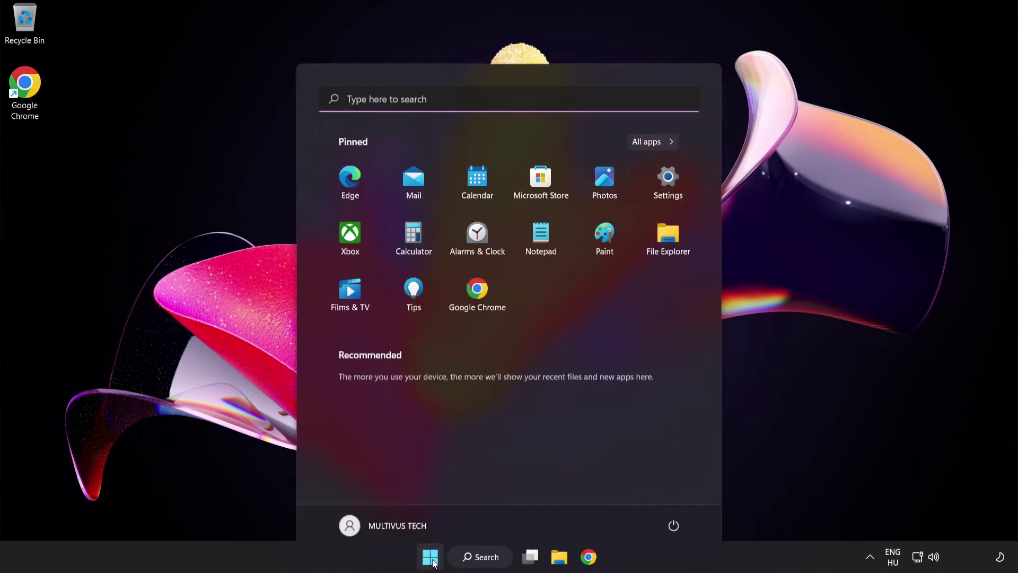
pyautogui.click(675, 512)
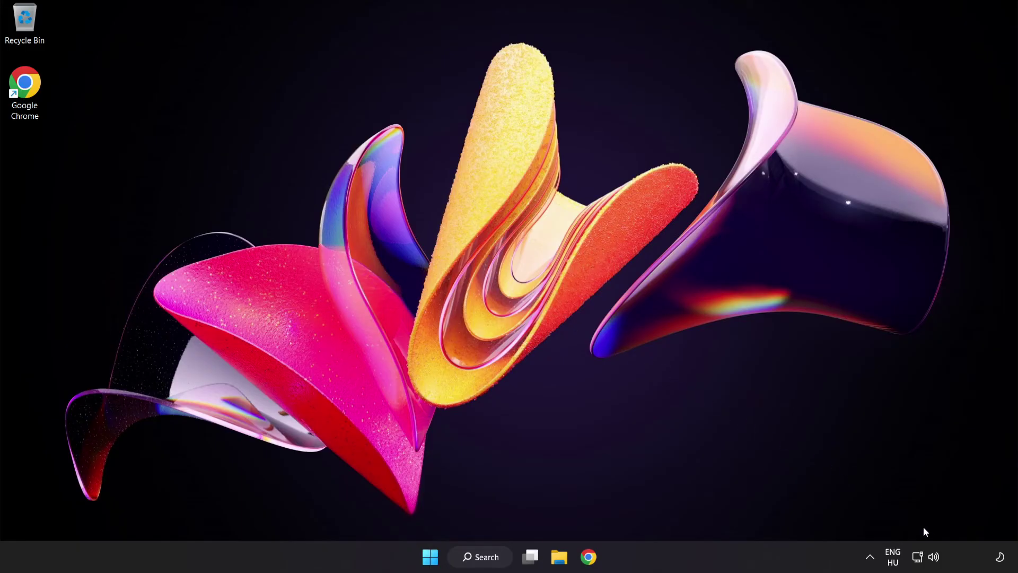
# Run 'Troubleshoot sound problems' from the taskbar speaker icon to launch the Playing Audio troubleshooter.
pyautogui.rightClick(936, 557)
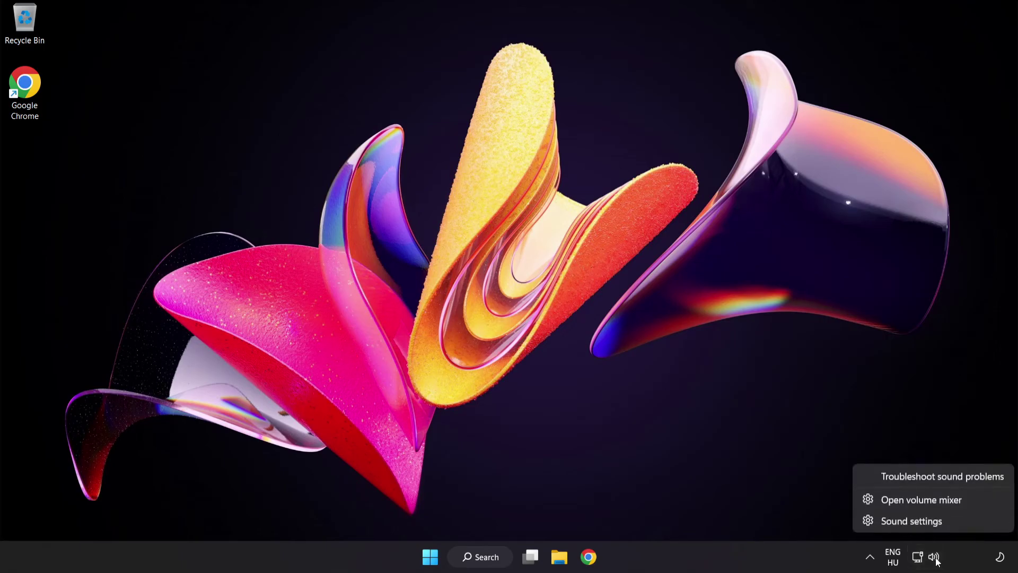
pyautogui.click(948, 477)
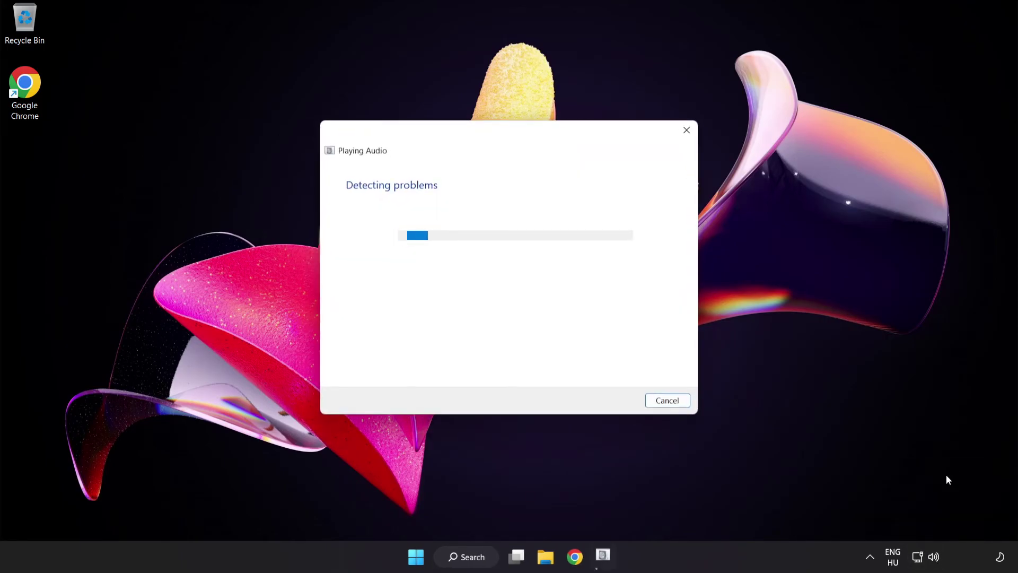